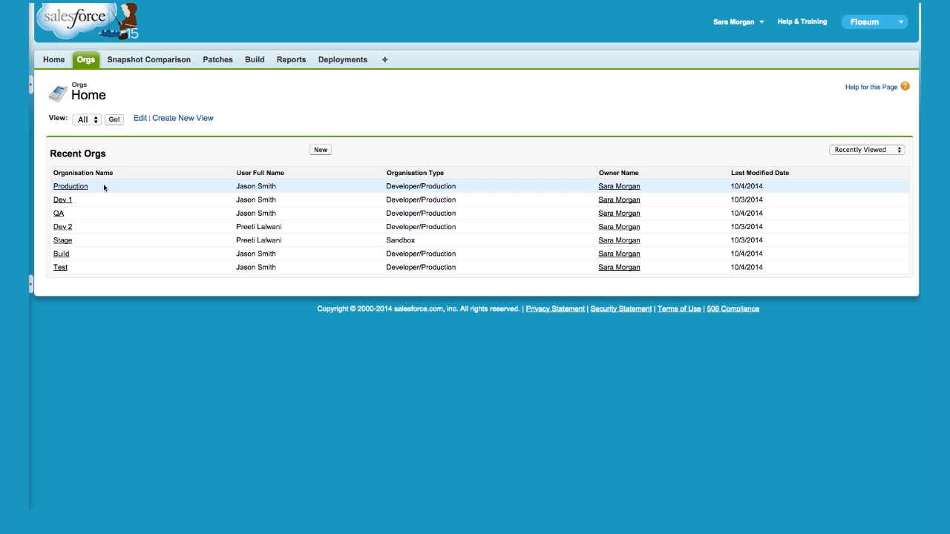
Open the Production org and review its snapshots, org permissions and deployments.
click(83, 187)
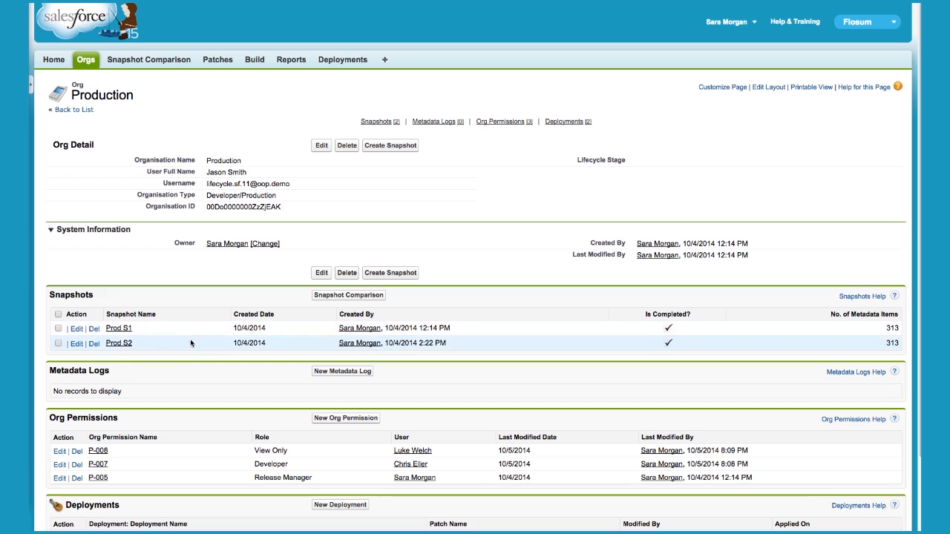
scroll(212, 423, down, 1)
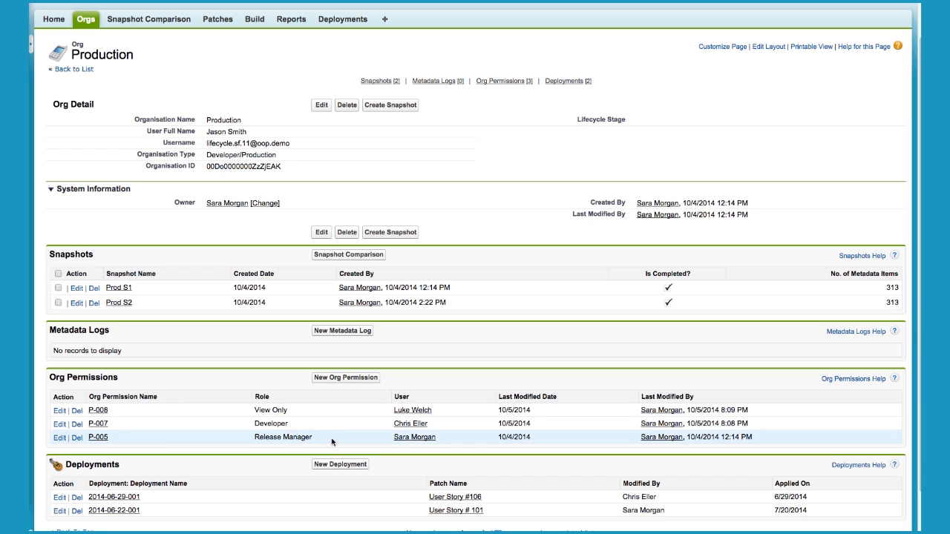
scroll(332, 442, down, 1)
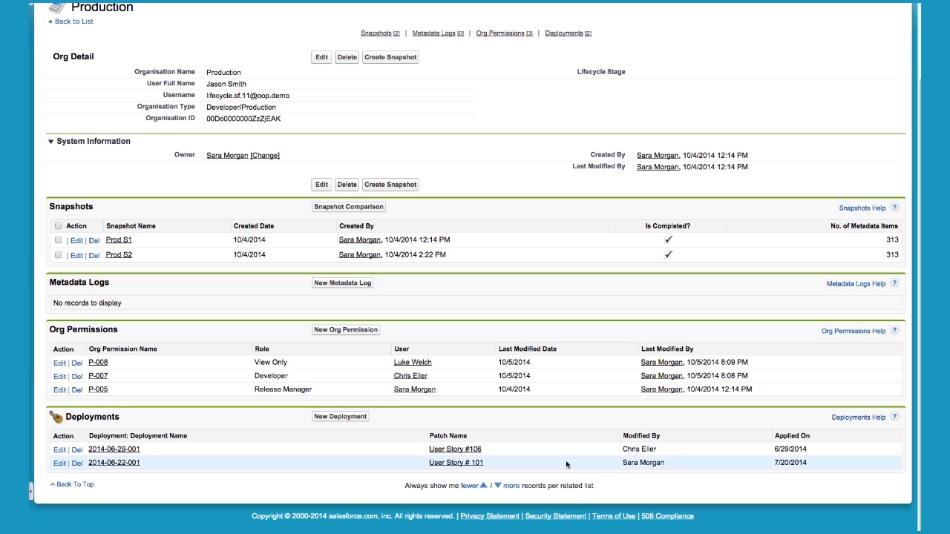
Open the User Story #106 patch from the org's deployments and review the orgs it was deployed to.
click(454, 449)
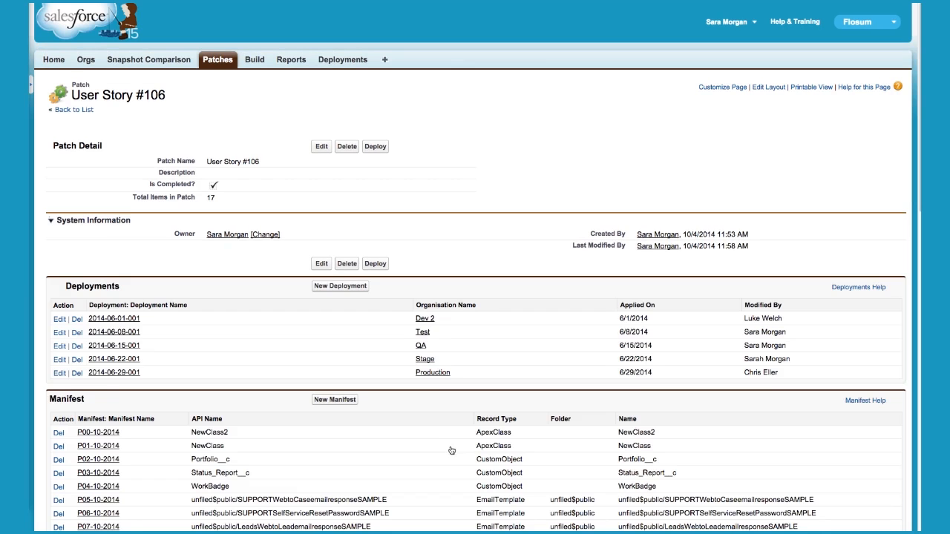
scroll(451, 450, down, 2)
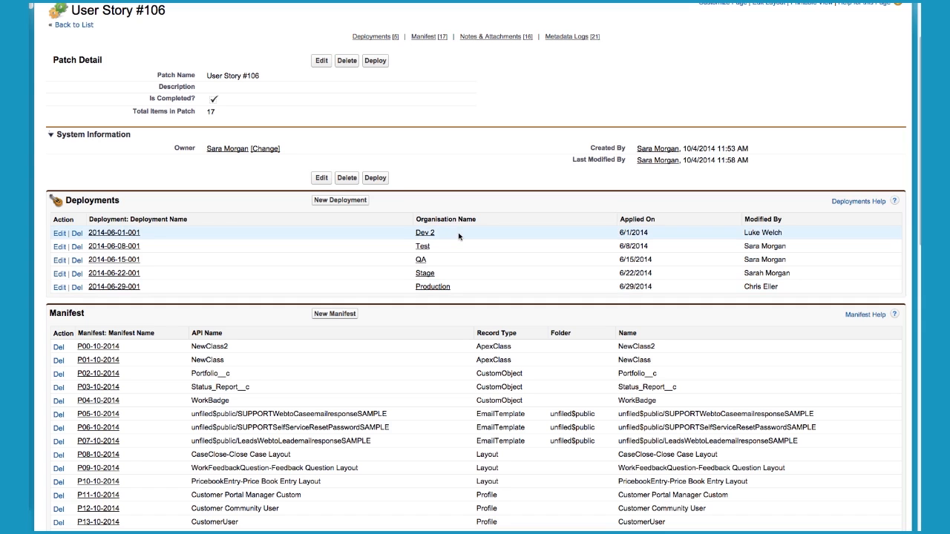
Start a snapshot of the Production org, selecting all metadata types except ApexClass, ApexComponent, ApexPage and ApexTrigger.
click(440, 288)
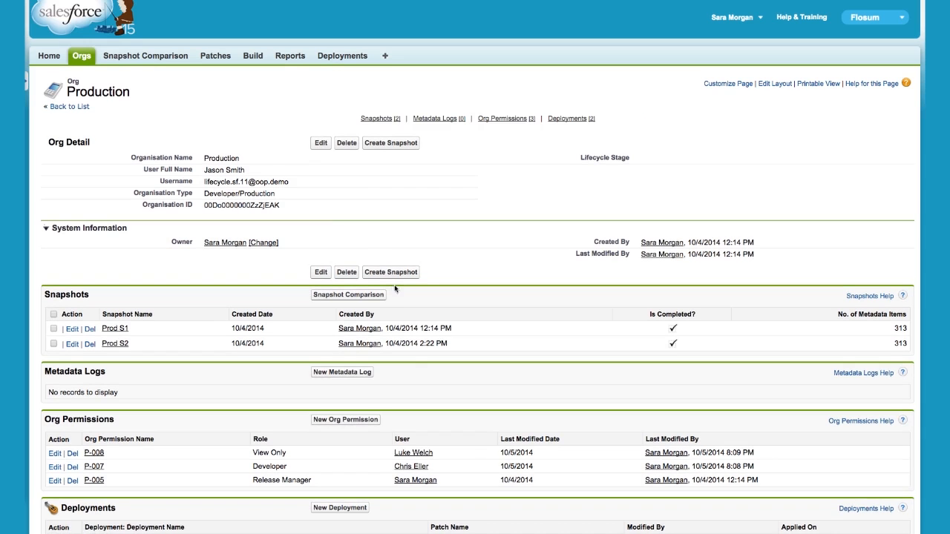
click(384, 143)
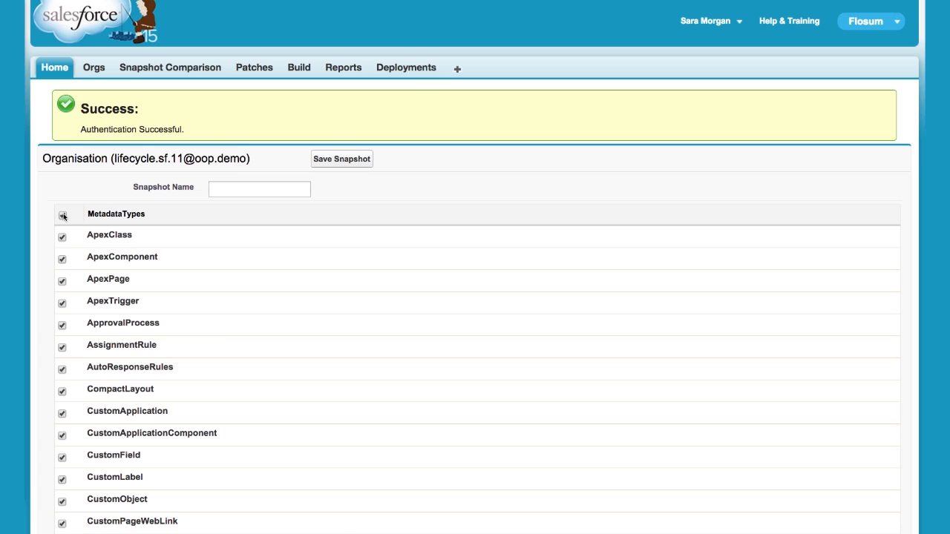
click(62, 237)
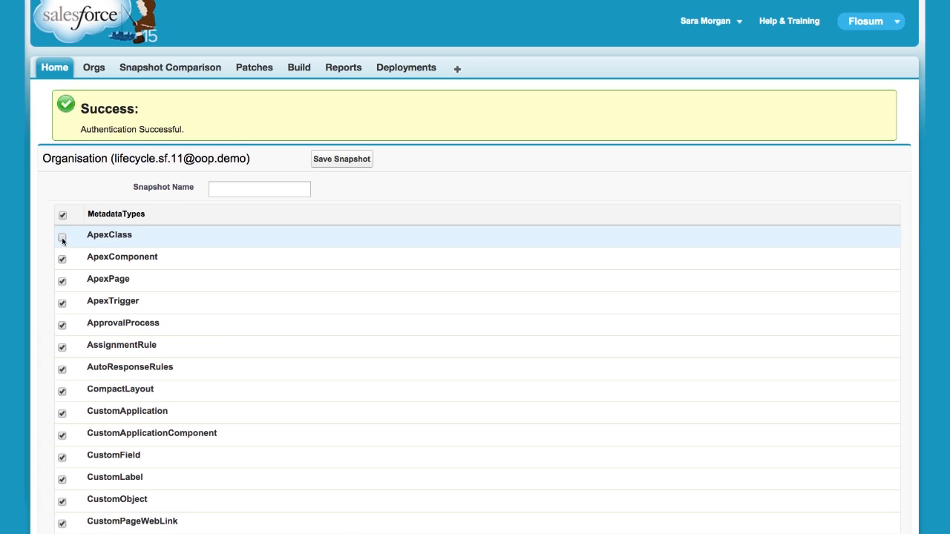
click(63, 259)
click(63, 281)
click(62, 303)
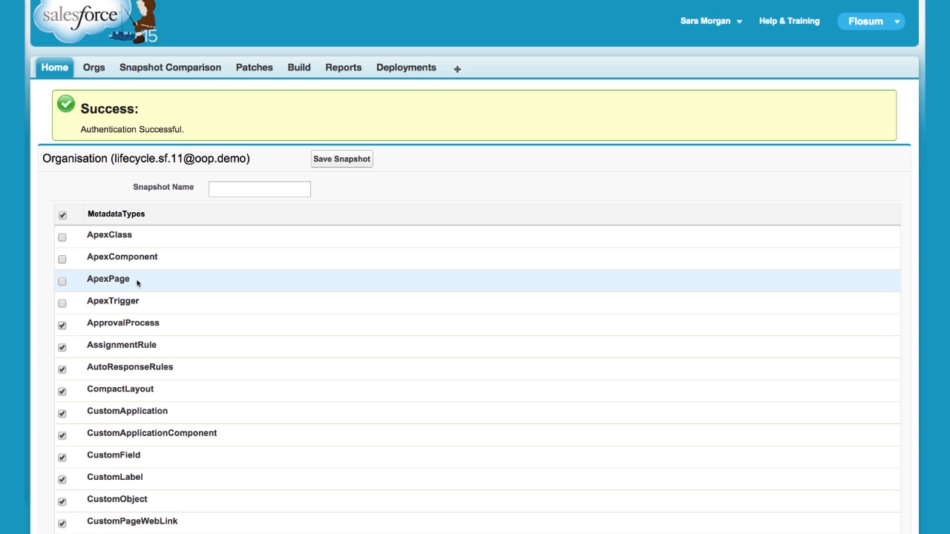
Return to the Production org and open its Prod S2 snapshot to review the snapshot summary and metadata items.
click(94, 68)
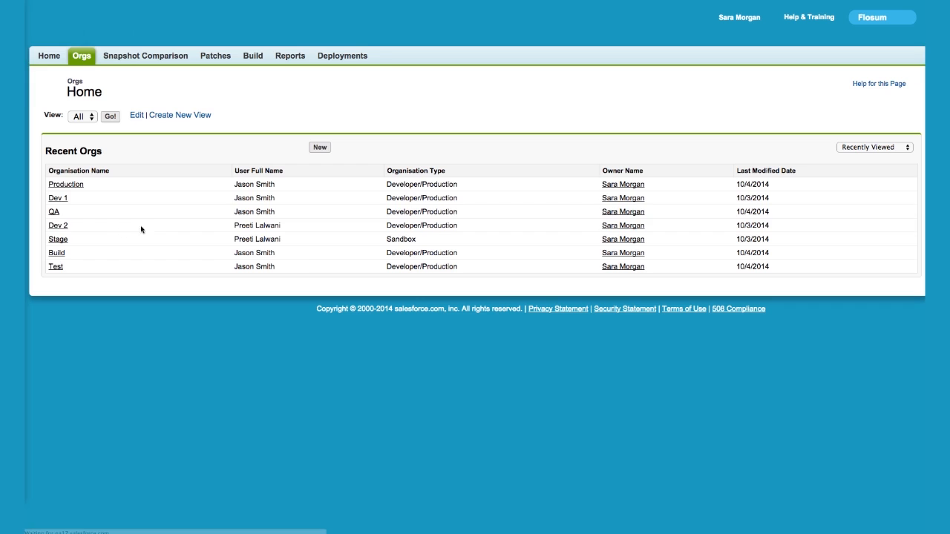
click(66, 184)
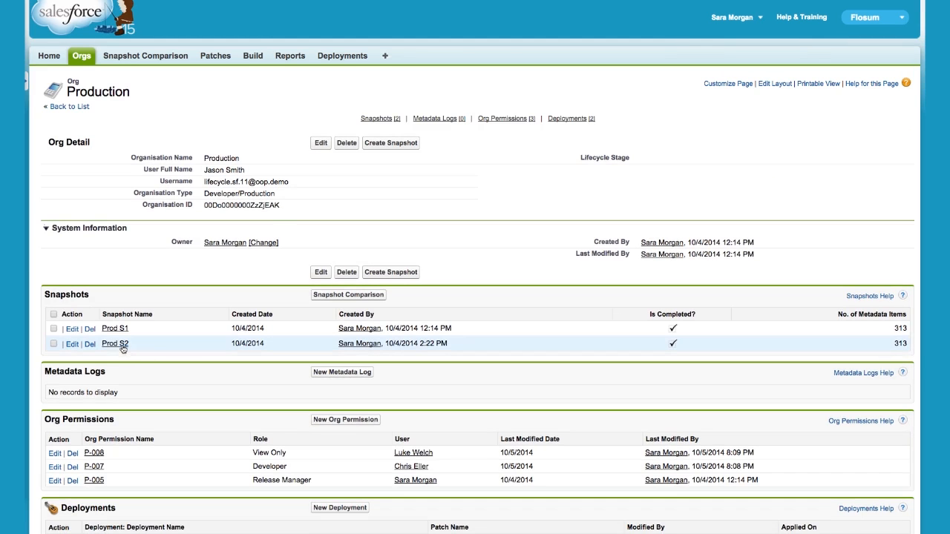
click(117, 345)
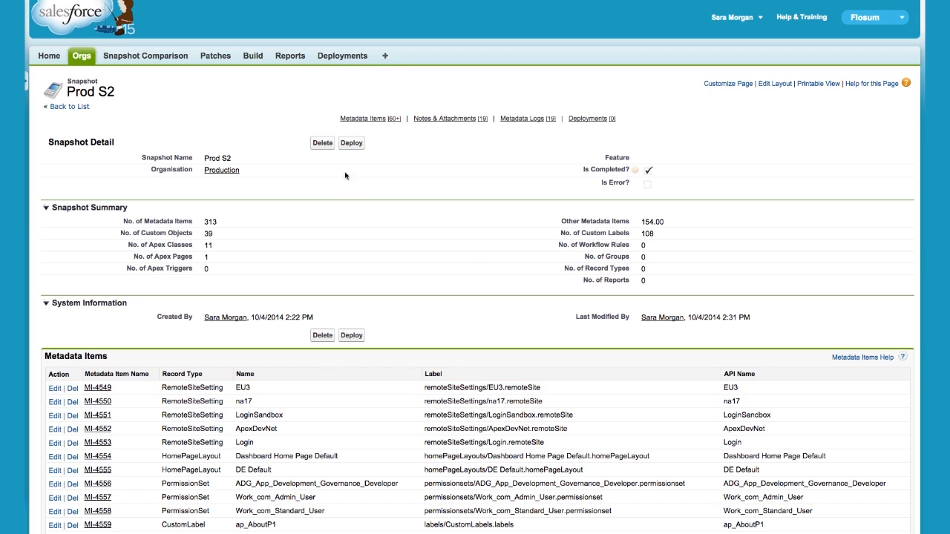
Start a deployment of the Prod S2 snapshot and look through the available target organisations without choosing one.
click(344, 146)
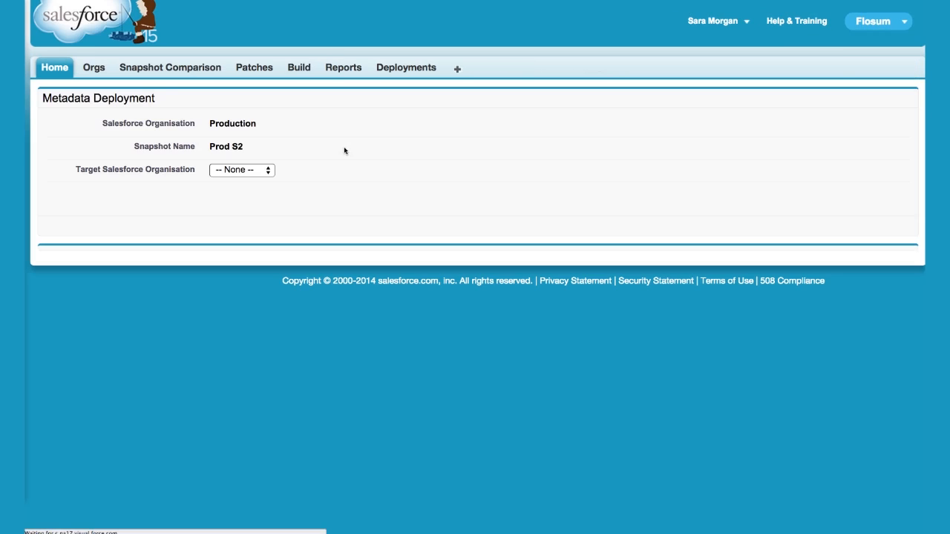
click(248, 174)
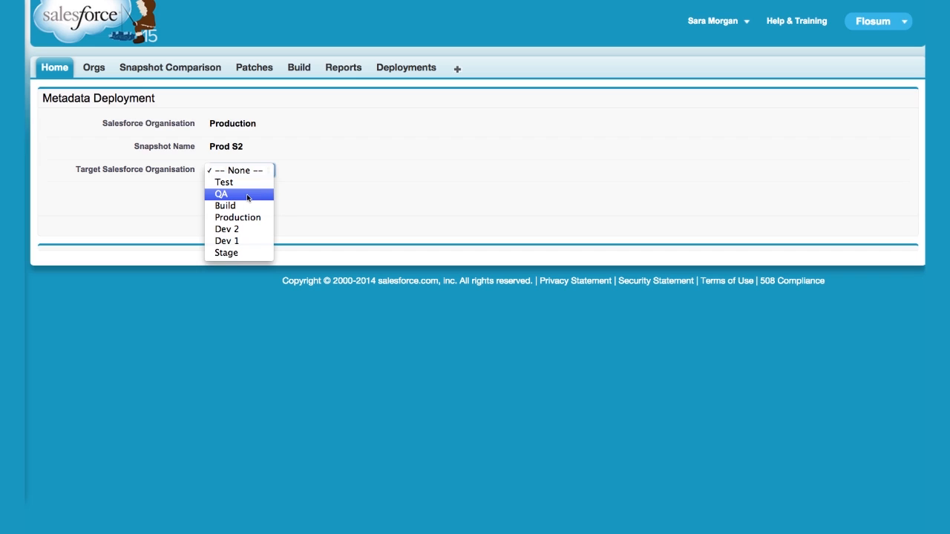
click(312, 182)
Leave the deployment for a snapshot comparison, setting Organization 1 to Dev 2 and Snapshot 1 to D2 S5.
click(184, 65)
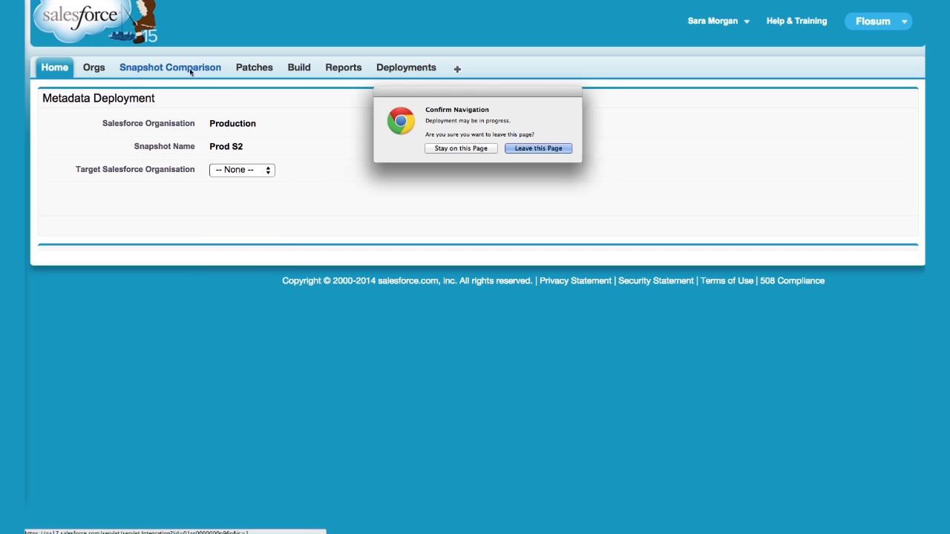
click(525, 152)
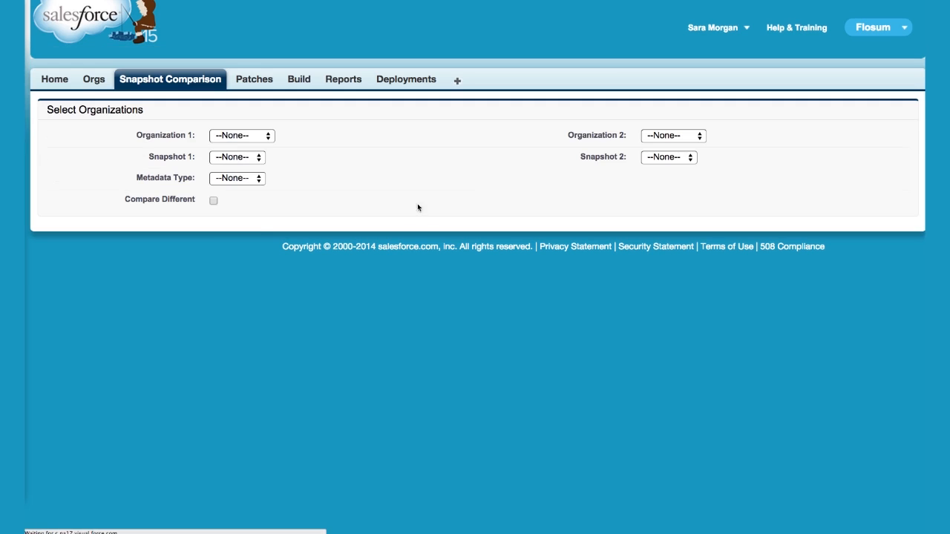
click(247, 137)
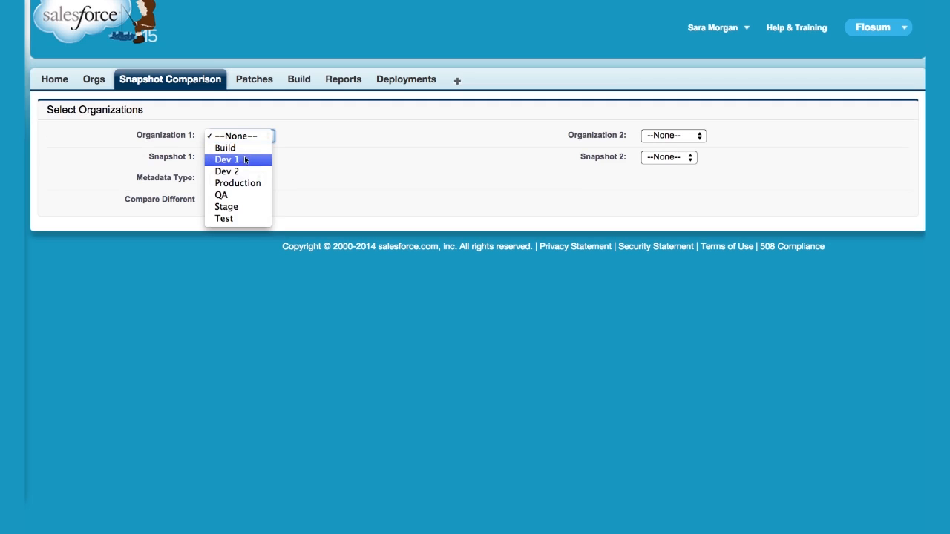
click(245, 170)
click(246, 157)
click(249, 214)
Set Organization 2 to Dev 2 and Snapshot 2 to D2 S3 for the comparison.
click(672, 135)
click(674, 172)
click(671, 157)
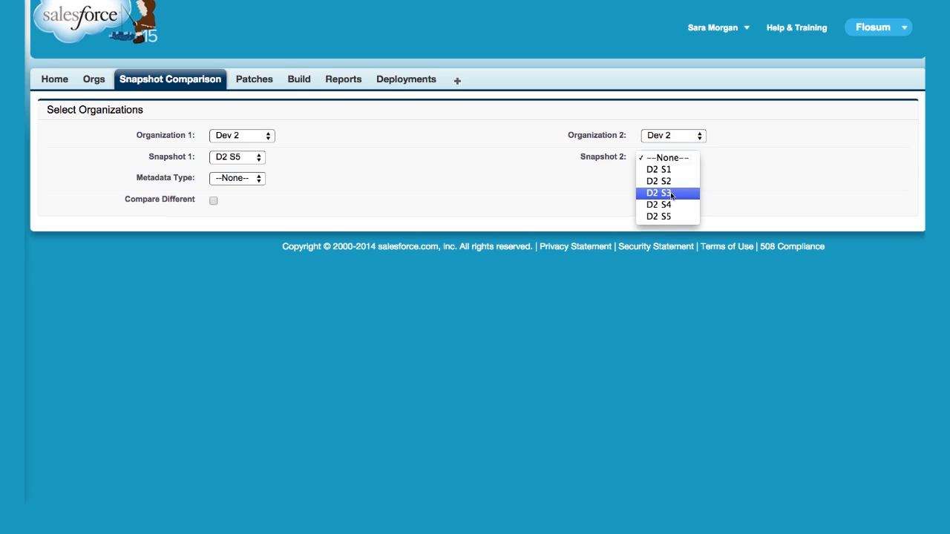
click(671, 194)
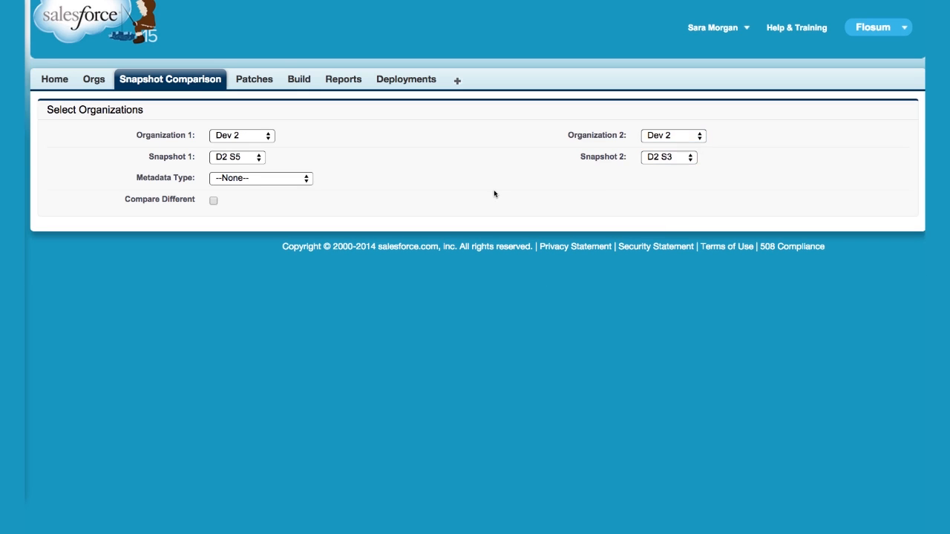
Change the second side of the comparison to organization Stage with snapshot S2 S3.
click(657, 137)
click(659, 173)
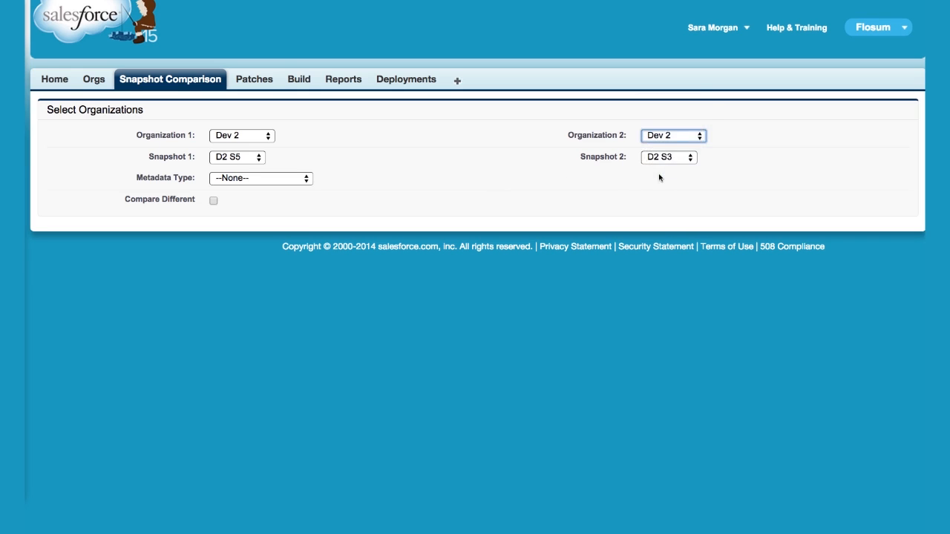
click(667, 159)
click(658, 194)
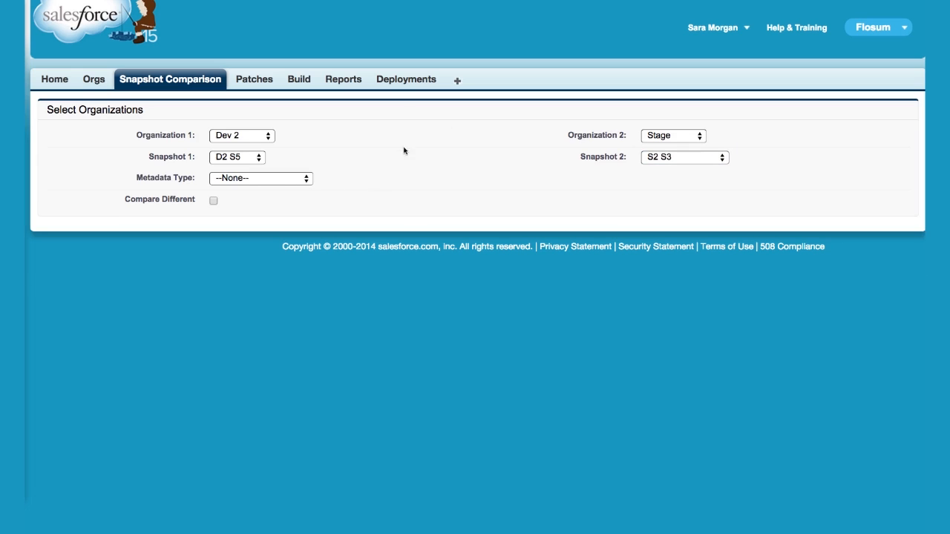
Compare the CustomObject metadata of the two snapshots and restrict the list with Compare Different.
click(228, 181)
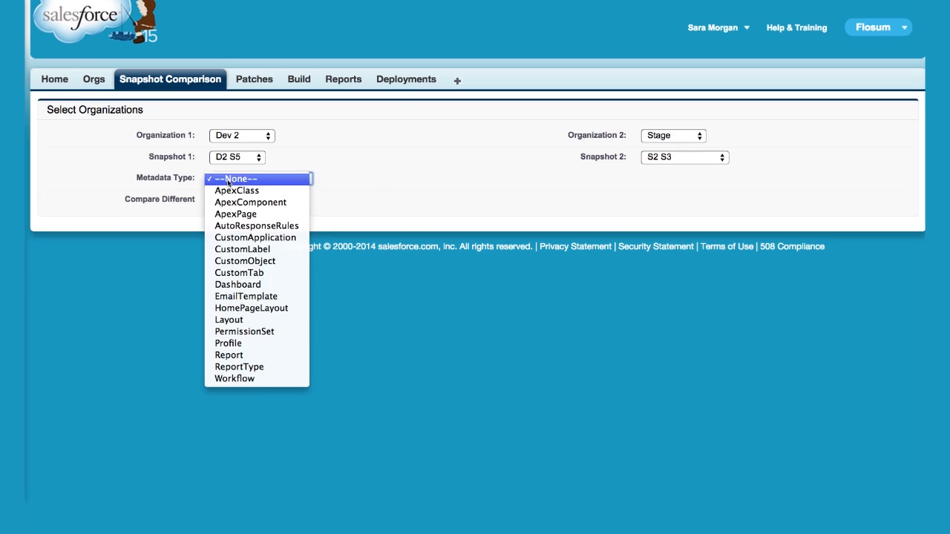
click(253, 261)
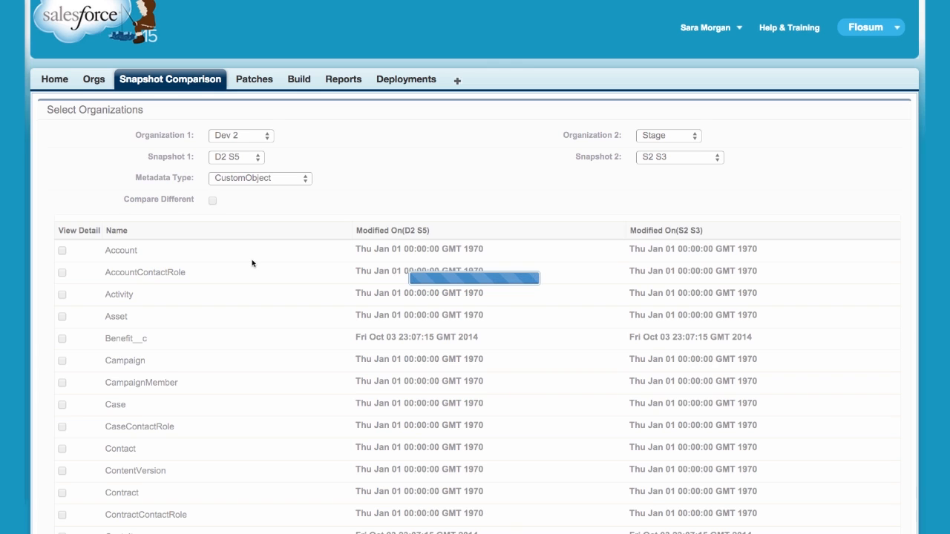
click(212, 201)
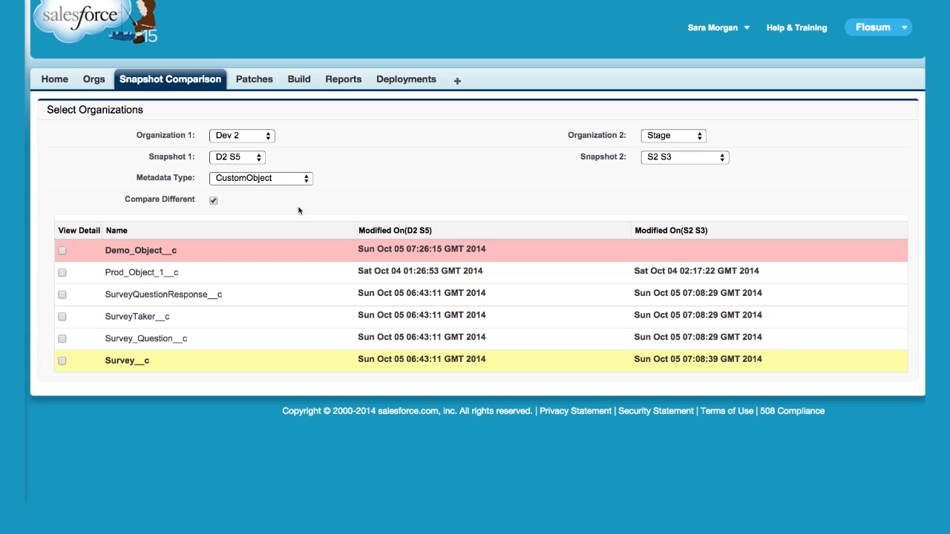
Switch the comparison to ApexPage metadata and show the detailed side-by-side code comparison of SurveyPage.
click(284, 179)
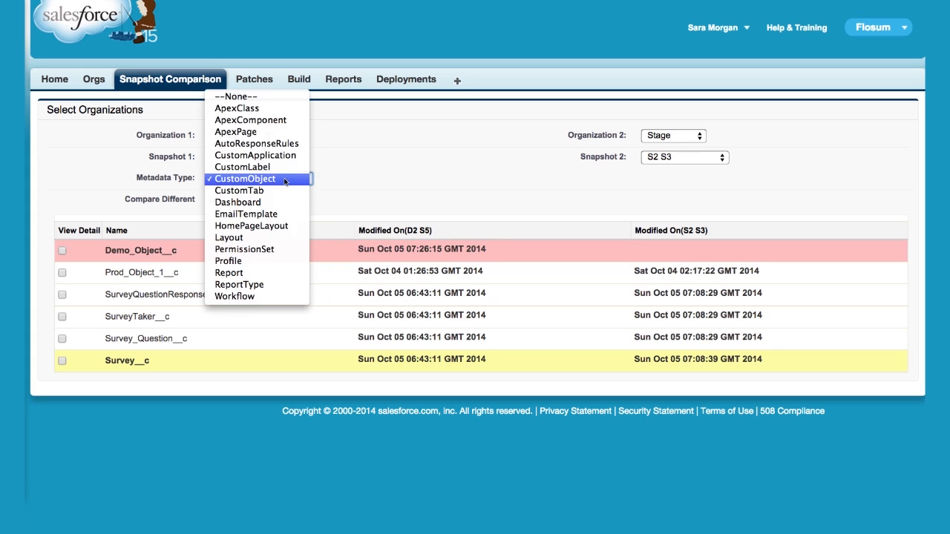
click(283, 133)
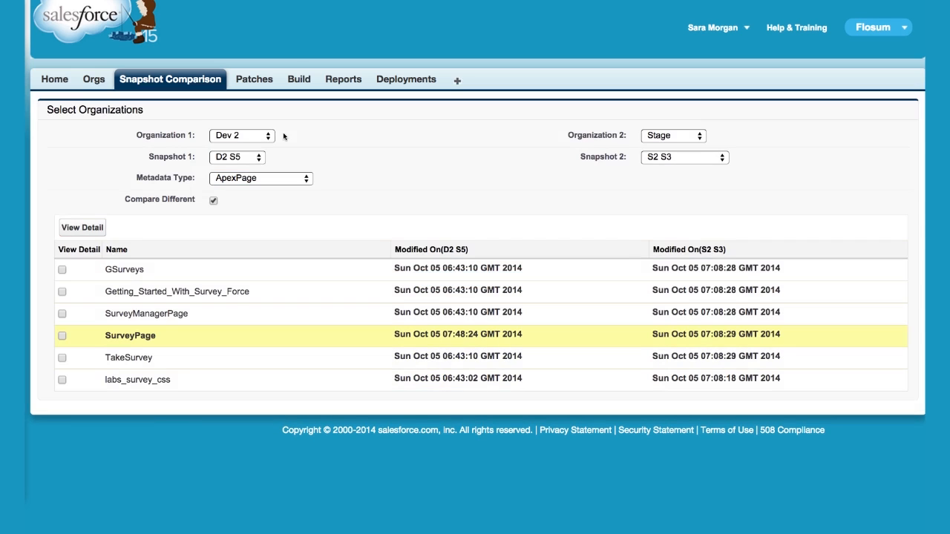
click(62, 336)
click(81, 228)
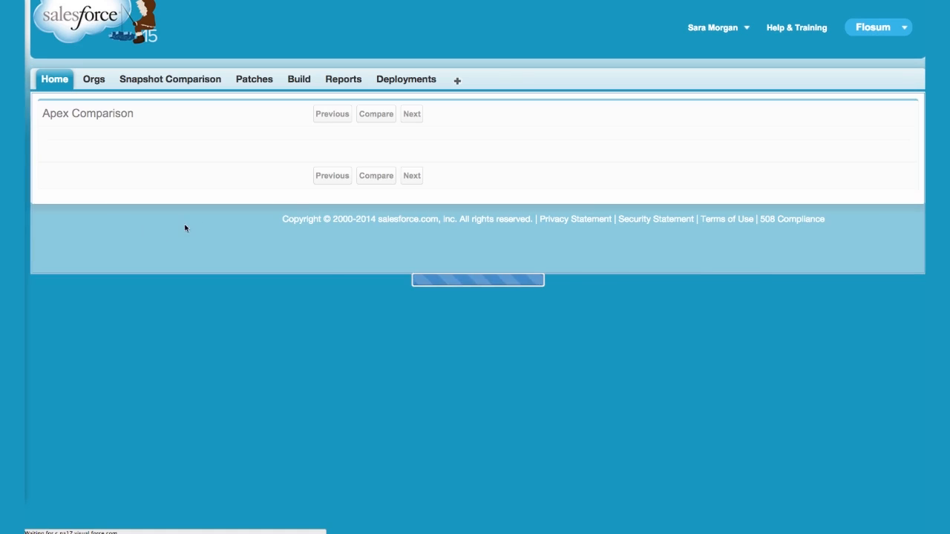
click(412, 113)
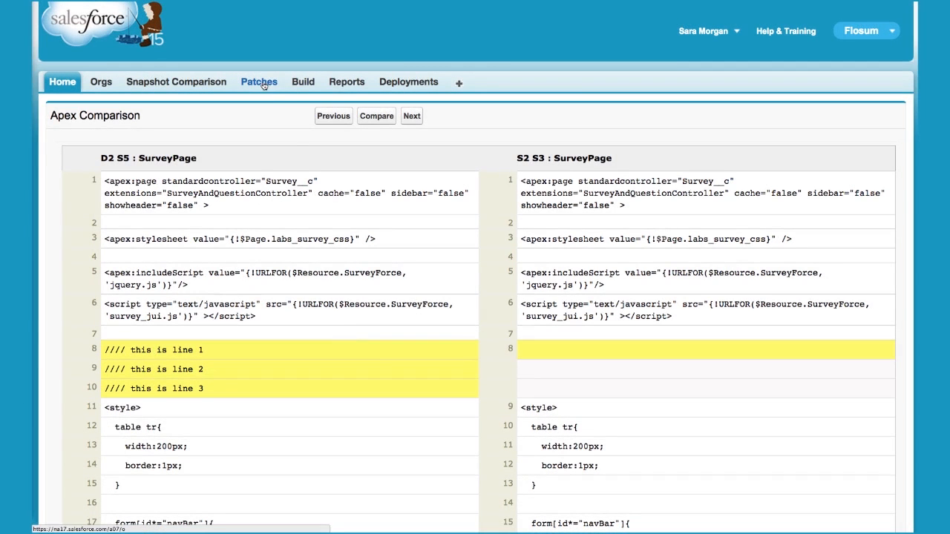
Begin a new build and turn off Rollback to a Snapshot in its pre-processing options.
click(301, 83)
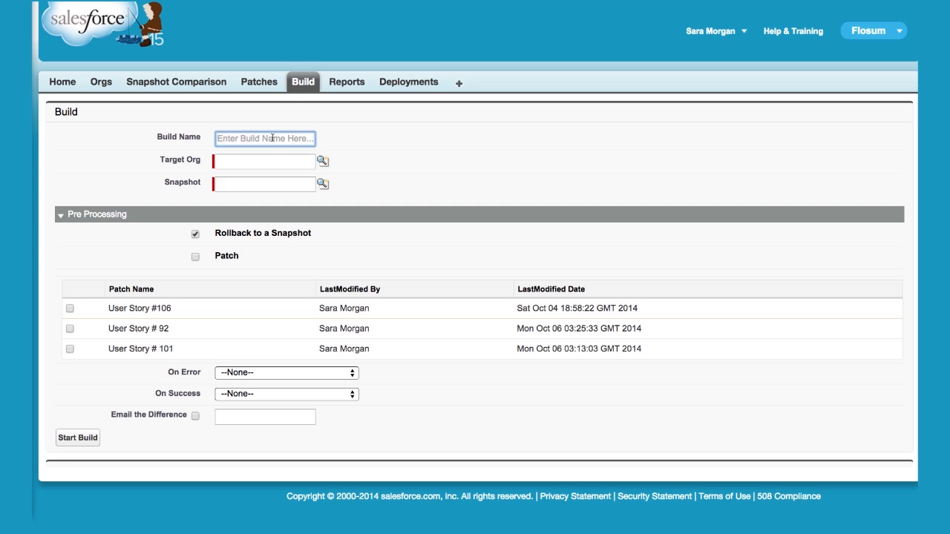
click(245, 187)
click(221, 159)
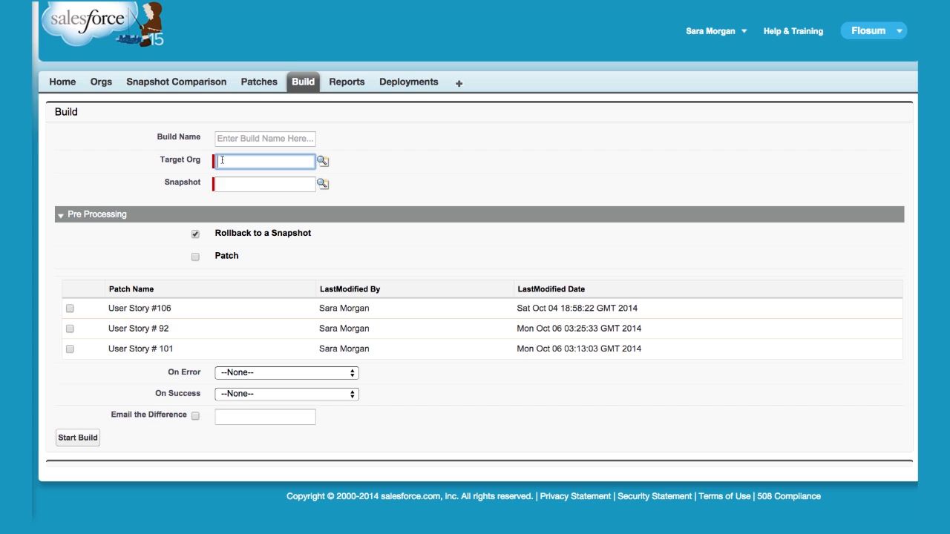
click(194, 235)
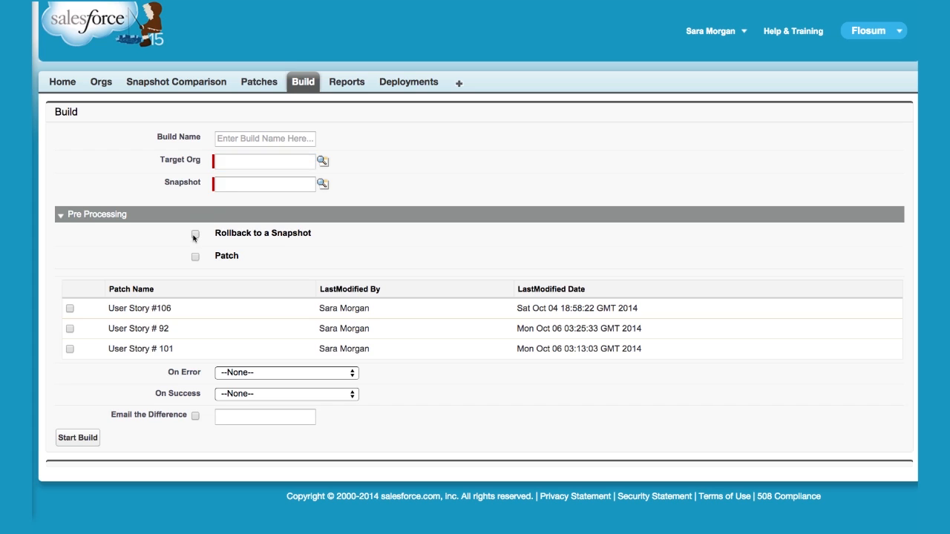
Set both the On Error and On Success notification recipients of the build to Developers_Group.
click(280, 374)
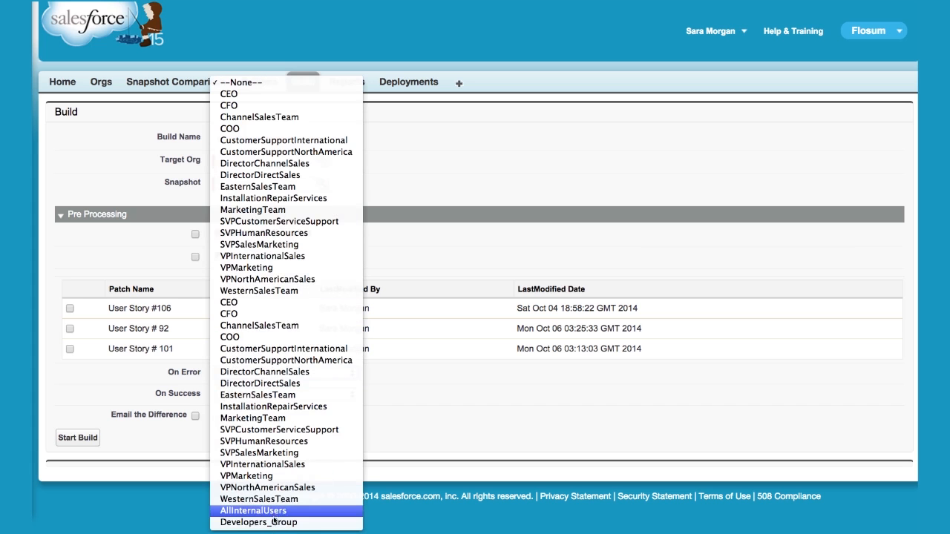
click(275, 523)
click(261, 394)
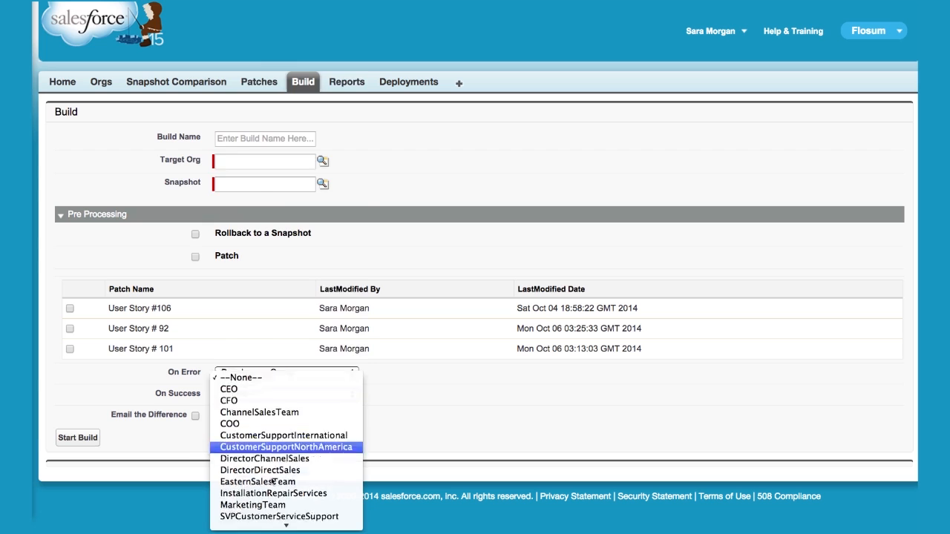
click(263, 515)
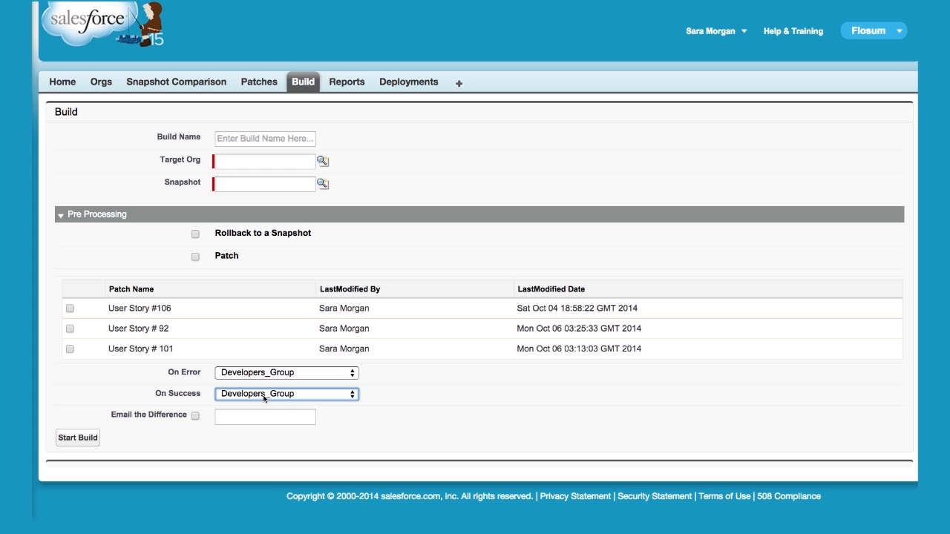
Leave the build form and open the User Story #106 patch to review its deployments and manifest.
click(248, 81)
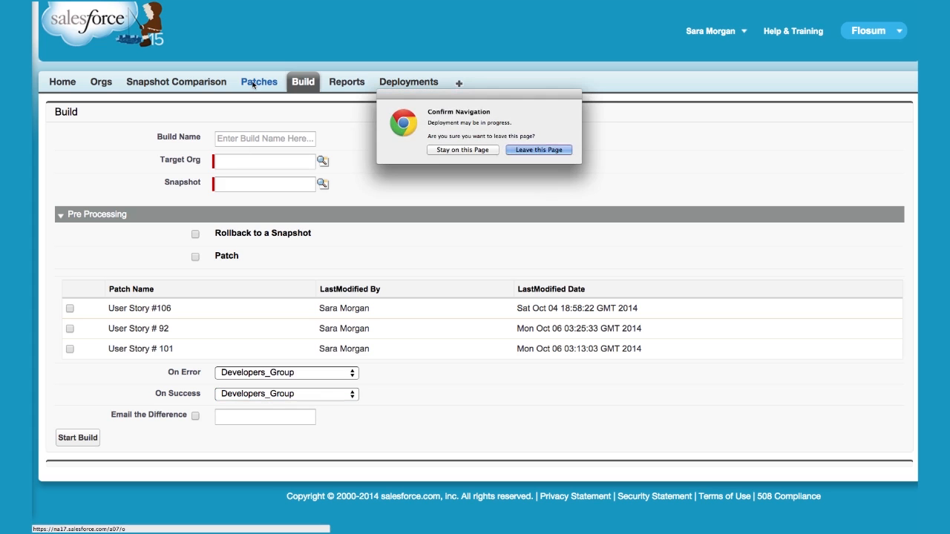
click(556, 150)
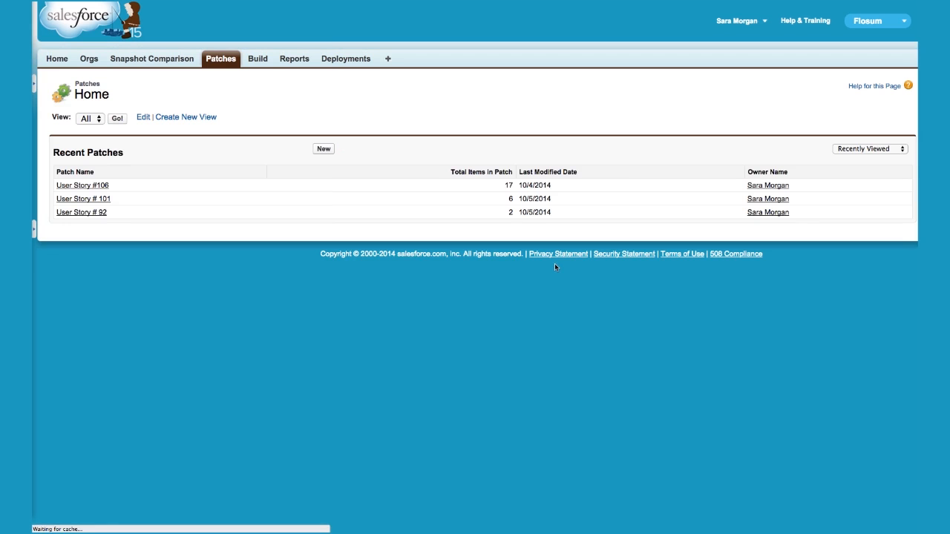
click(95, 186)
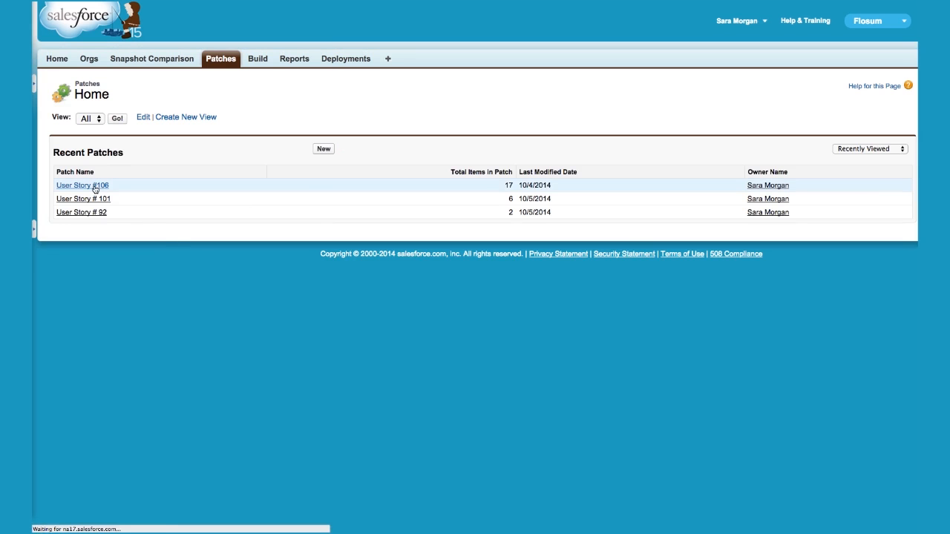
scroll(405, 268, down, 3)
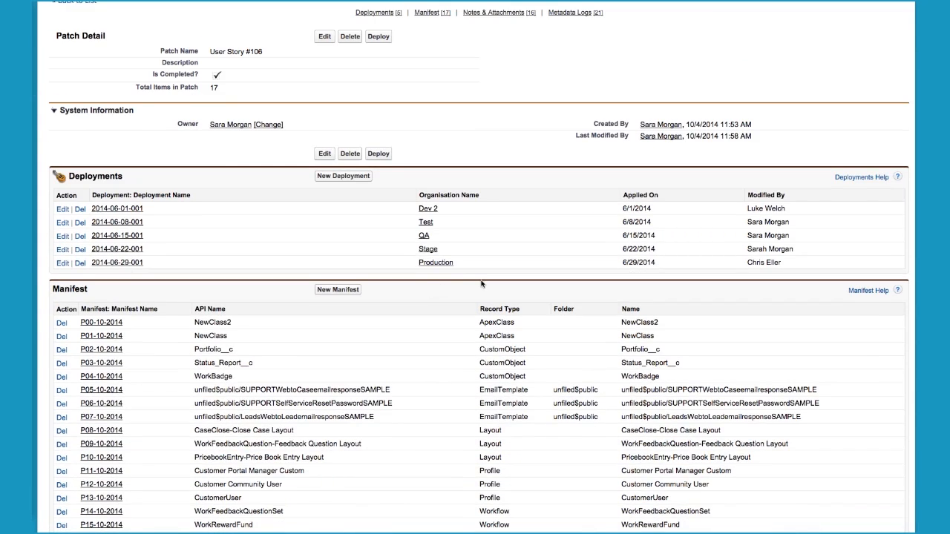
scroll(481, 283, down, 1)
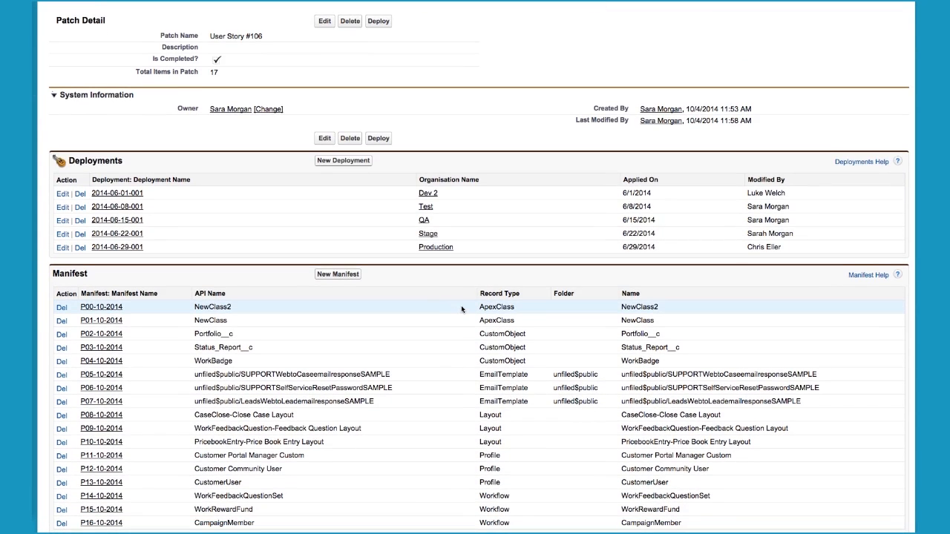